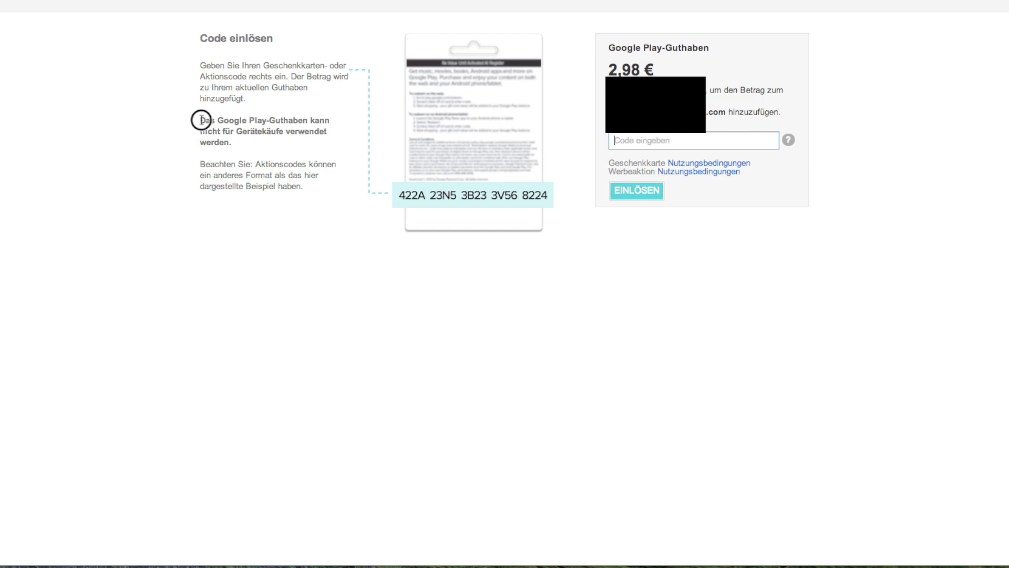
{"action": "left_click_drag", "start_coordinate": [201, 121], "coordinate": [228, 142]}
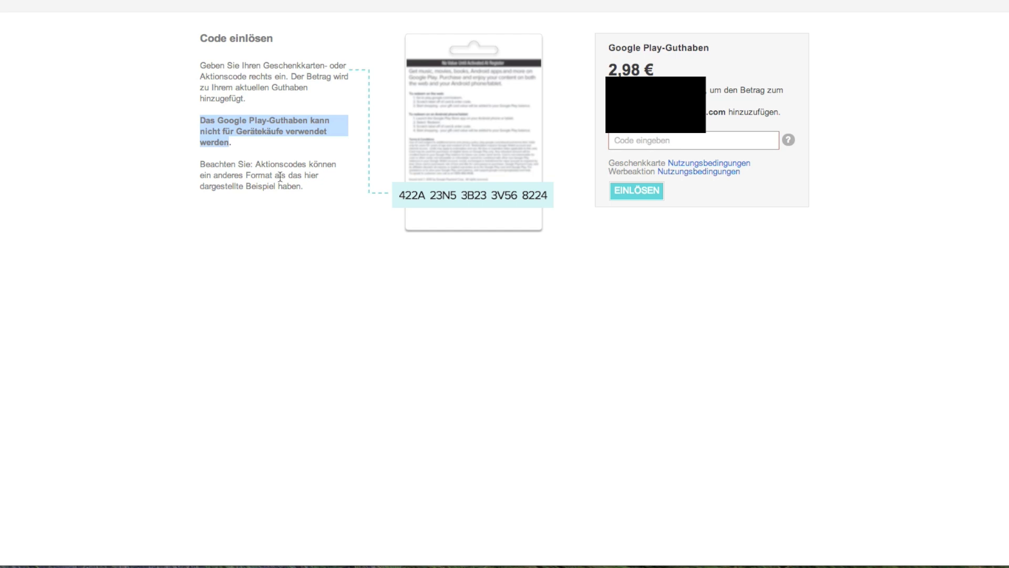
{"action": "left_click", "coordinate": [251, 149]}
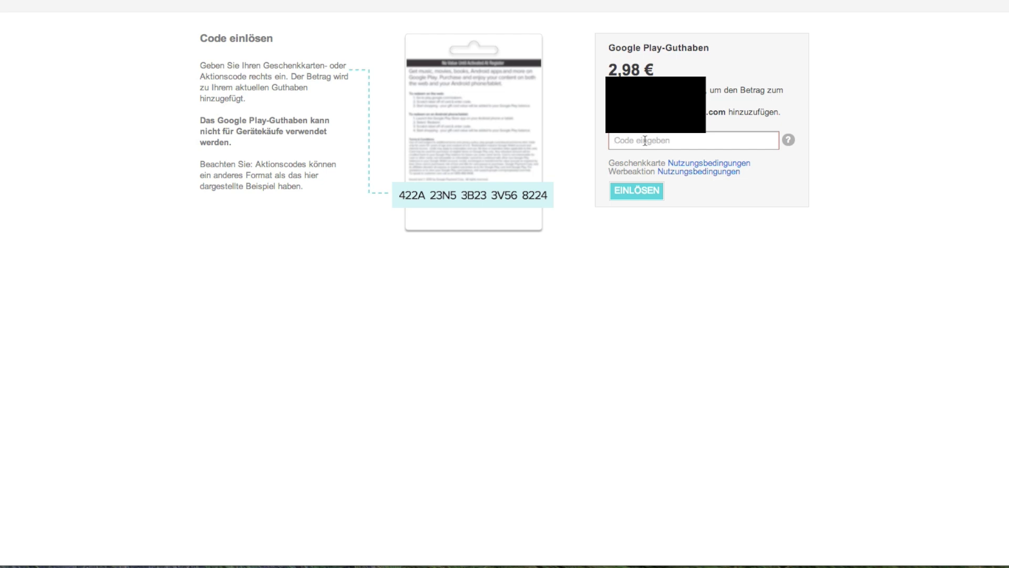
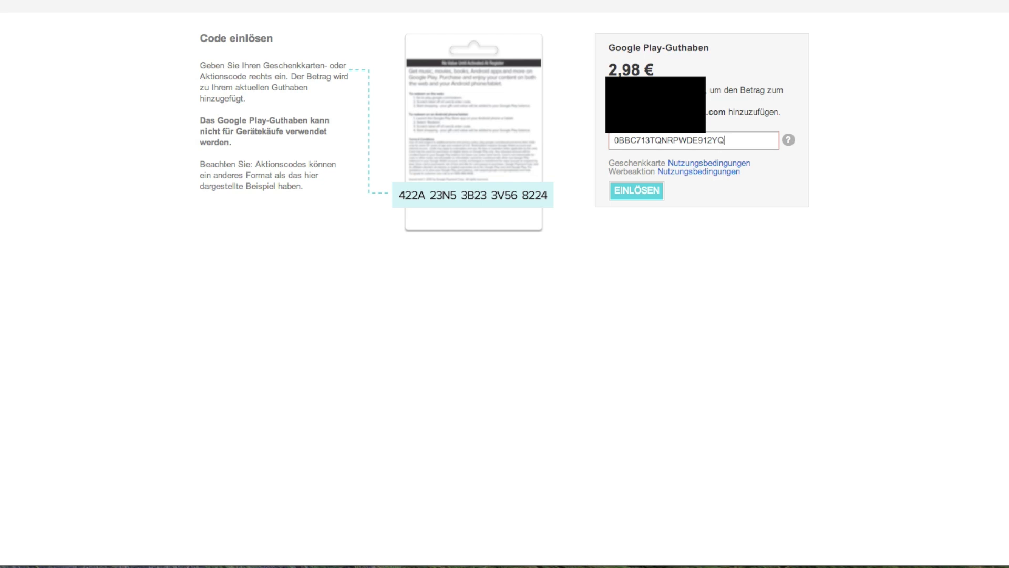
Submit the gift card code with EINLÖSEN to add 15 € of Play credit.
{"action": "left_click", "coordinate": [618, 193]}
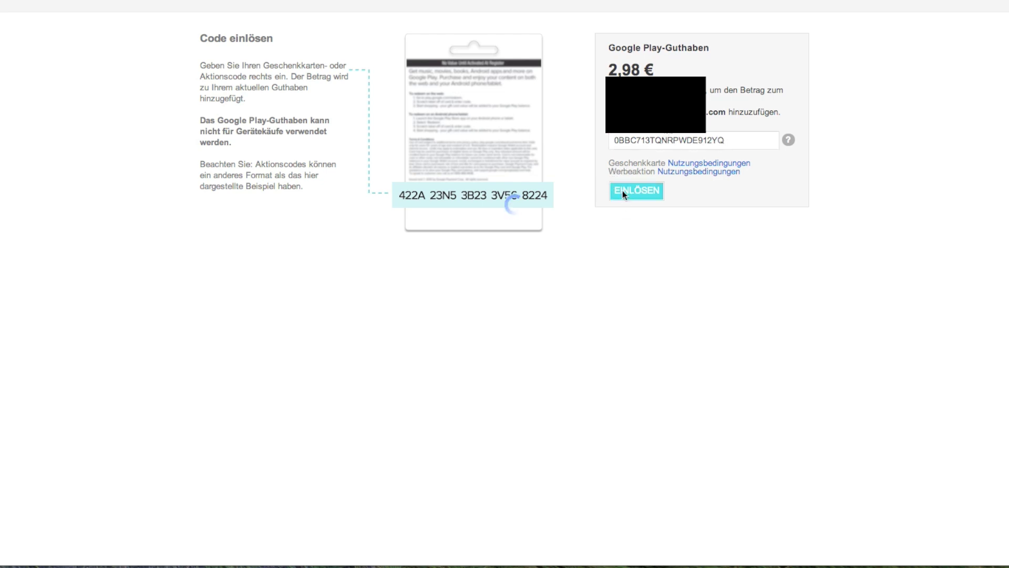